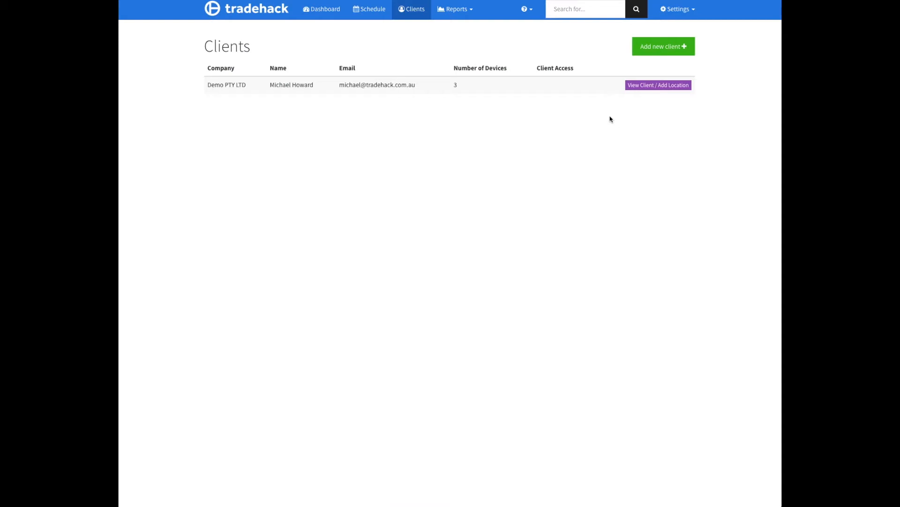
Schedule a job for both backflow devices at Demo PTY LTD's Demo Site on 04/10/2020 at 11:00 am, assigning the first listed tester.
click(651, 87)
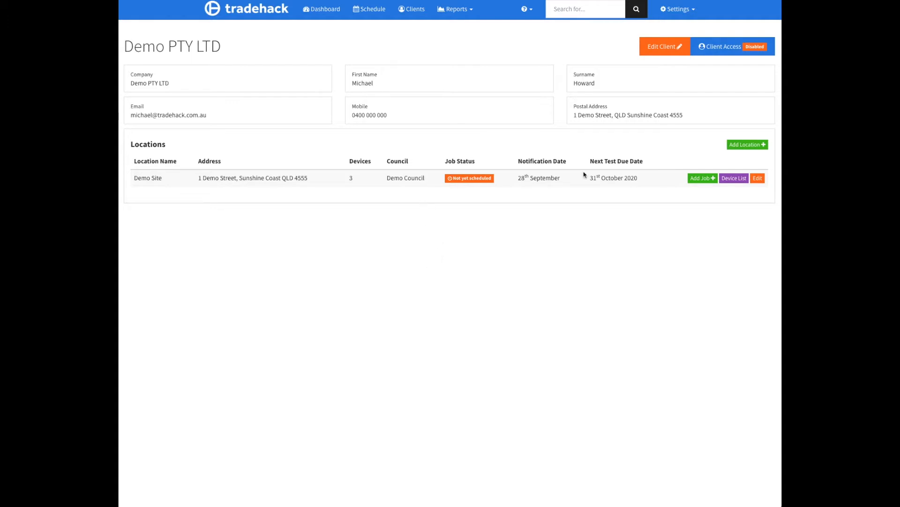
click(739, 180)
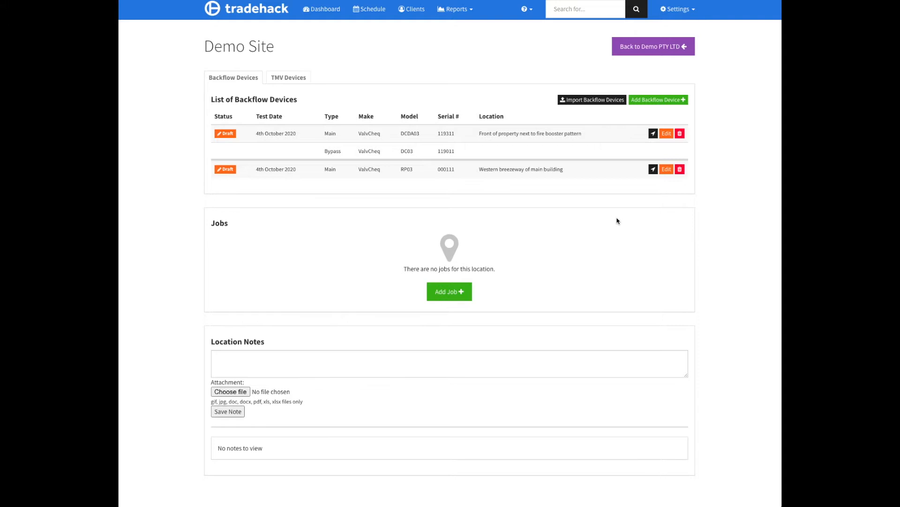
click(456, 293)
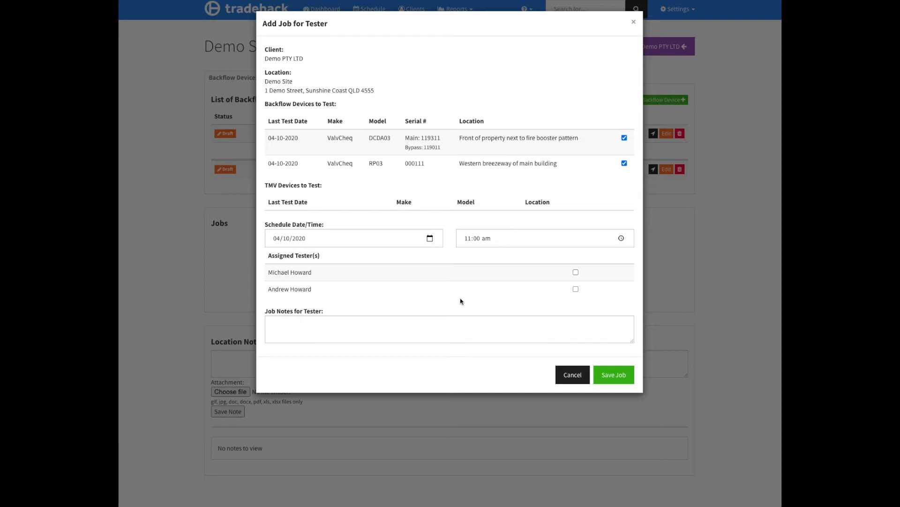
click(576, 272)
click(614, 374)
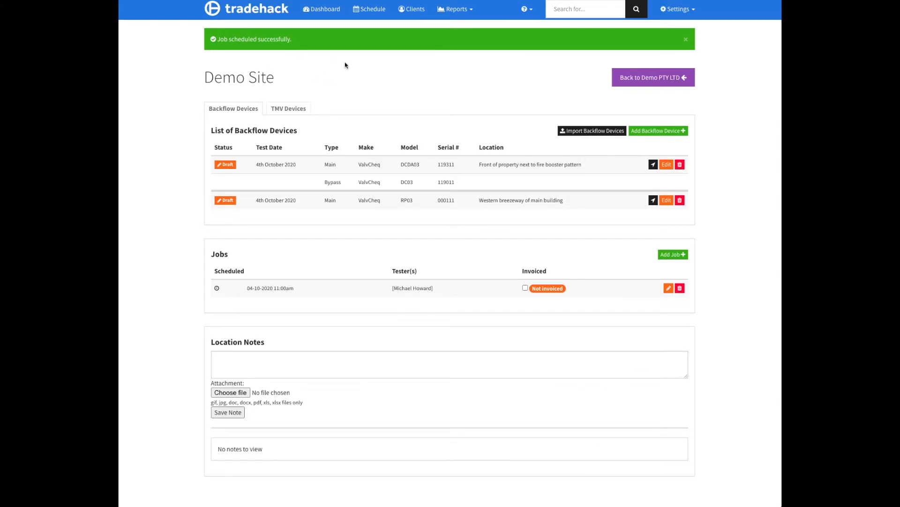
Open the DCDA03 device's test form from today's scheduled Demo Site job and check its hazard level and protection type.
click(371, 13)
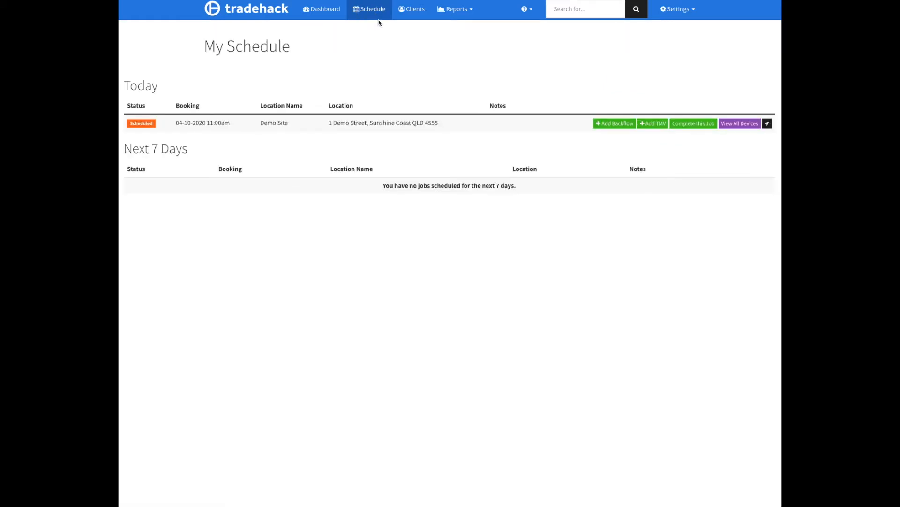
click(319, 127)
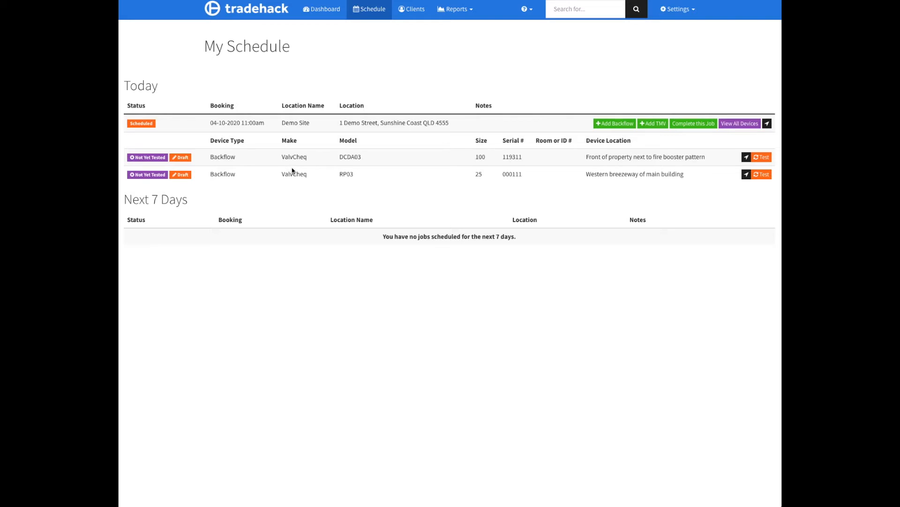
click(763, 158)
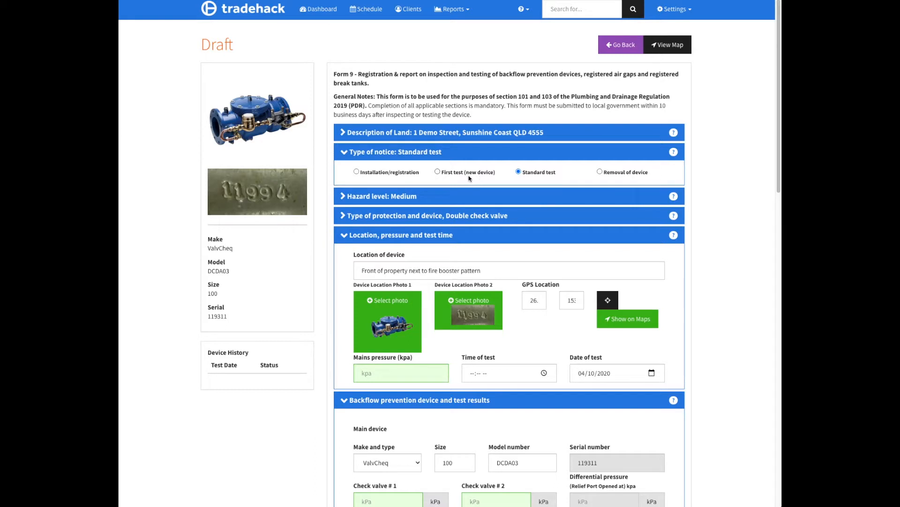
click(387, 198)
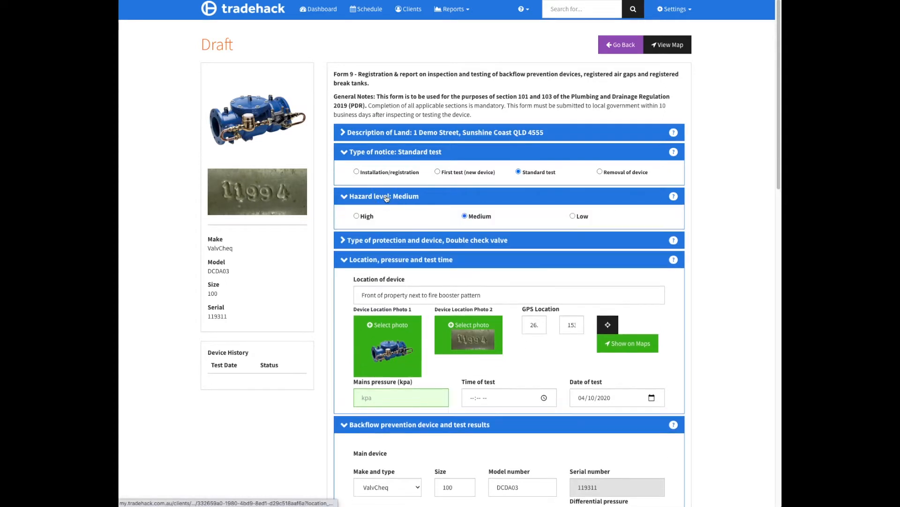
click(387, 197)
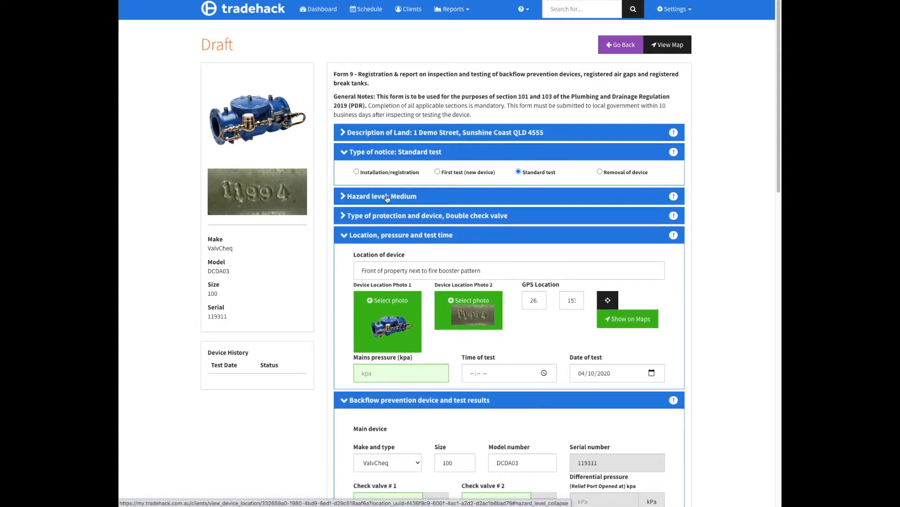
click(415, 217)
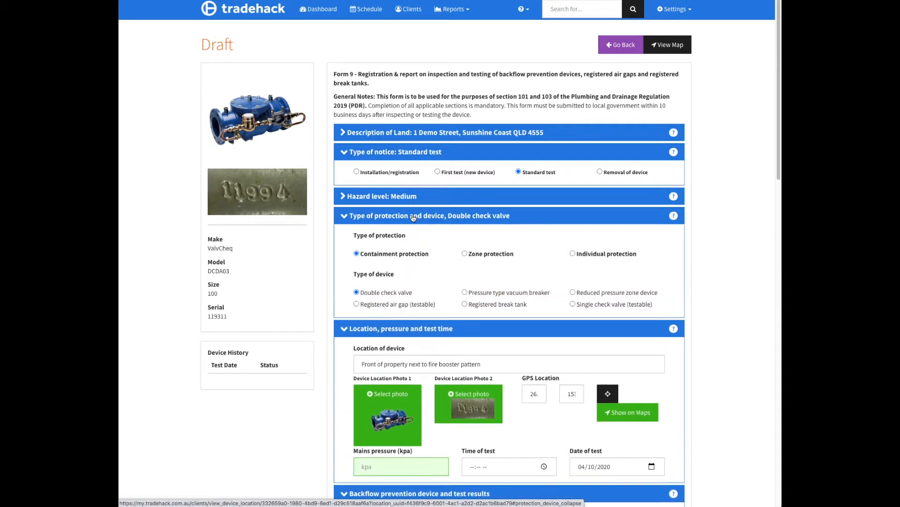
click(454, 216)
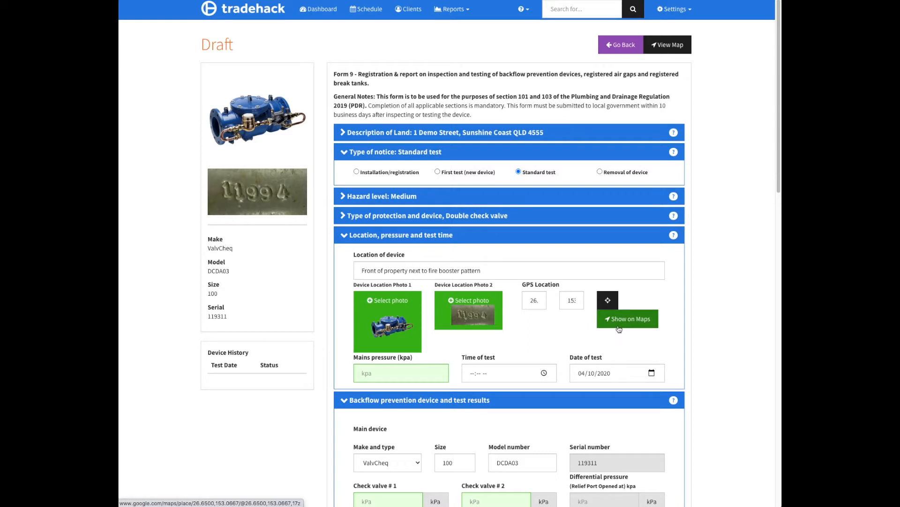
Set the mains pressure to 500 kPa and the time of test to 10:06 am.
click(396, 373)
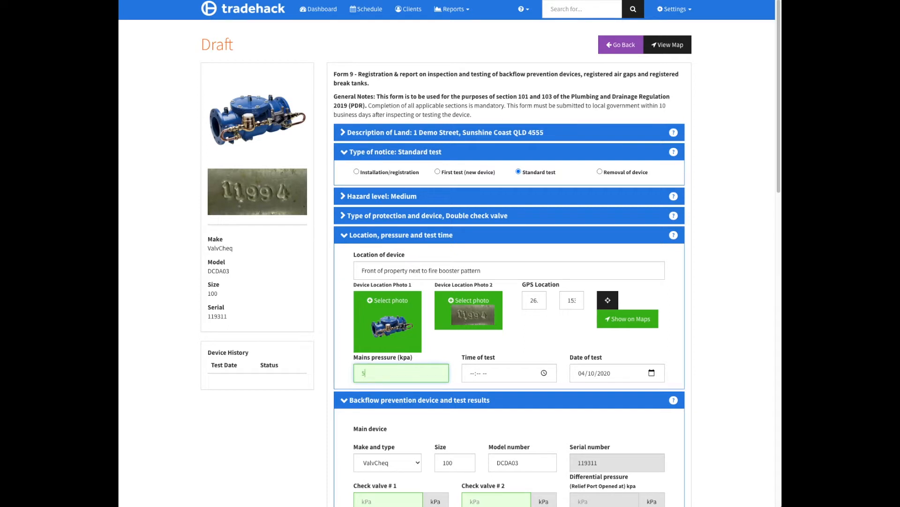
click(519, 337)
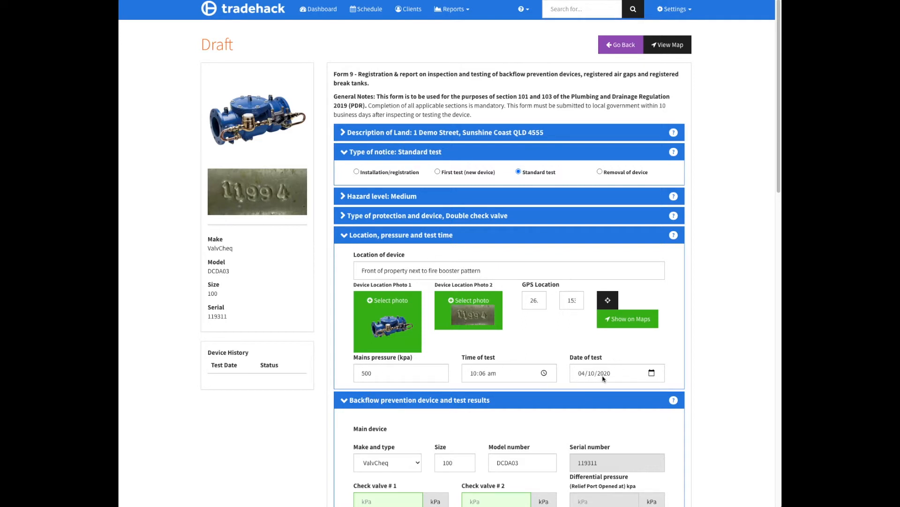
Record the main device's check valves #1 and #2 as 22 and 55 kPa, both isolation valves as tight, and no strainer fitted.
scroll(604, 378, down, 5)
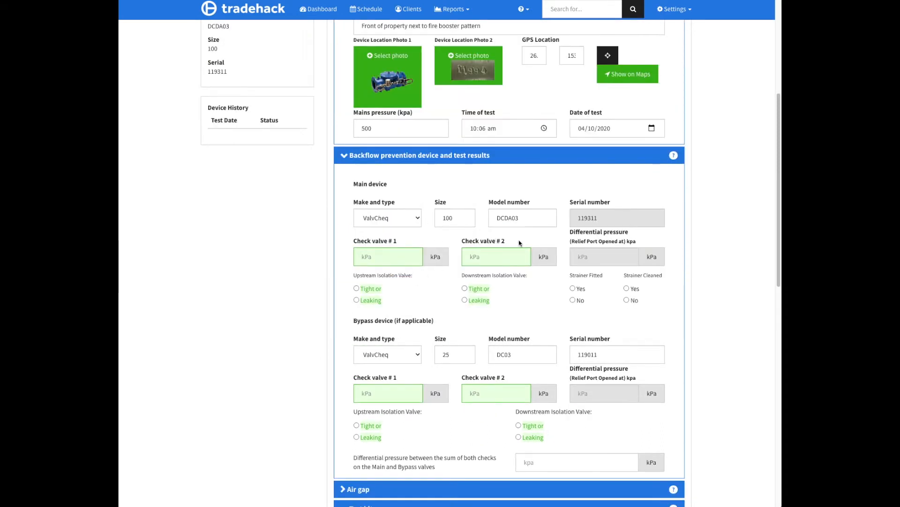
click(383, 257)
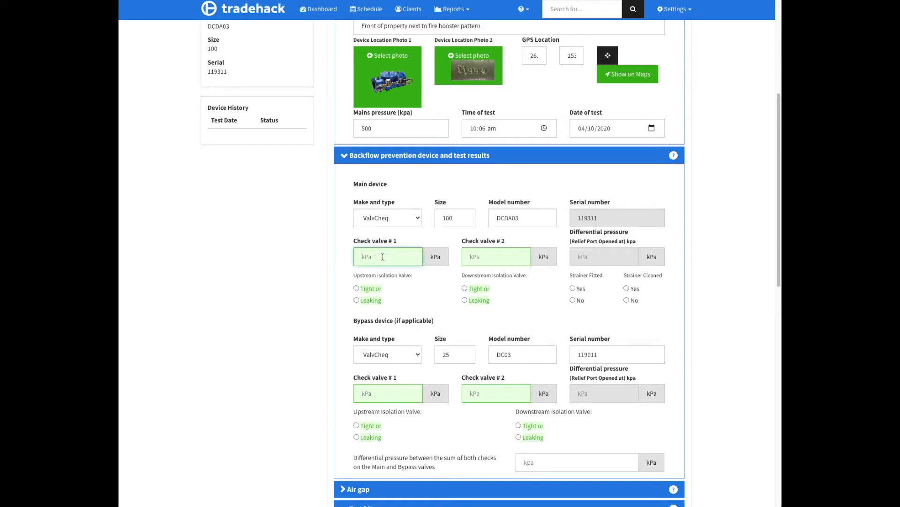
text(22)
click(504, 260)
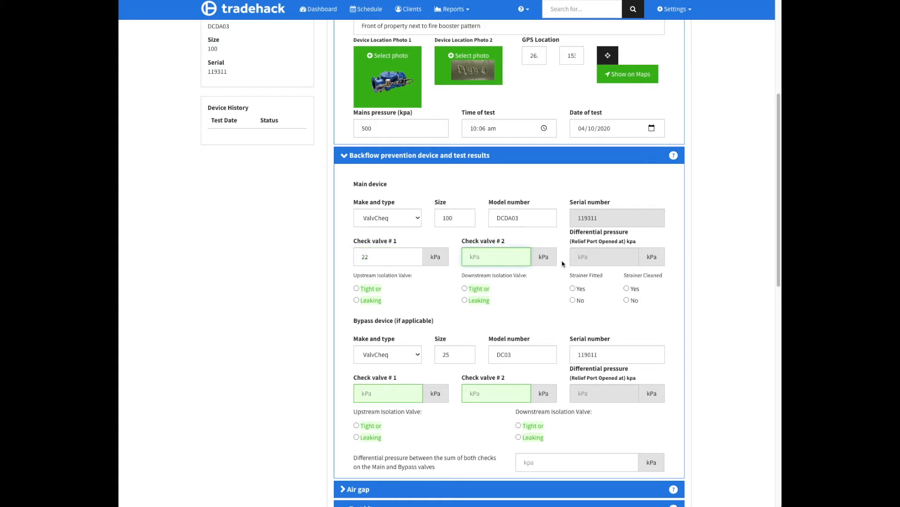
text(55)
click(371, 291)
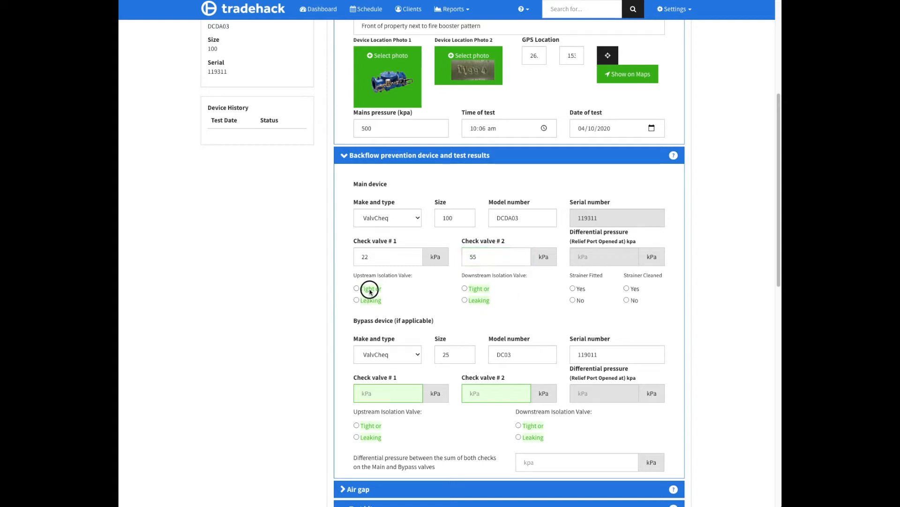
click(481, 290)
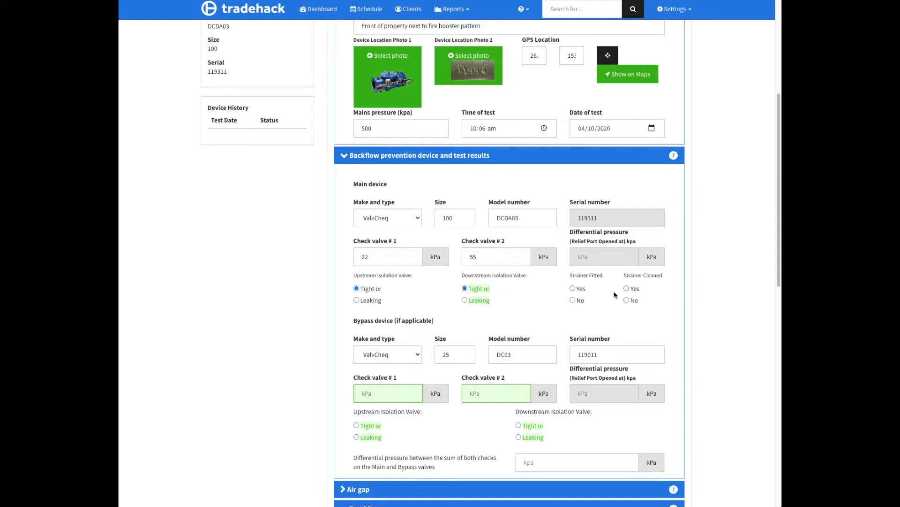
click(574, 301)
Record the bypass device's check valve #1 as 22 kPa, check valve #2 as 18 kPa, and both isolation valves as tight.
scroll(439, 356, down, 1)
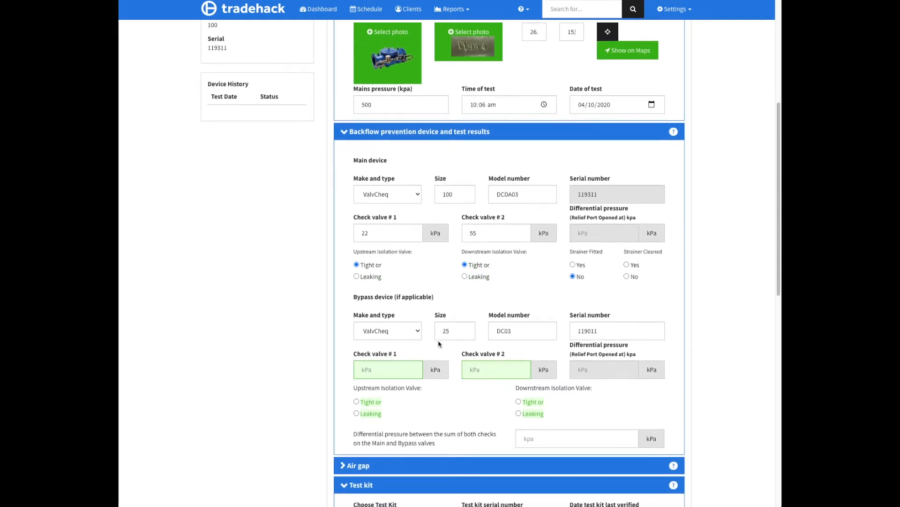
scroll(440, 344, down, 1)
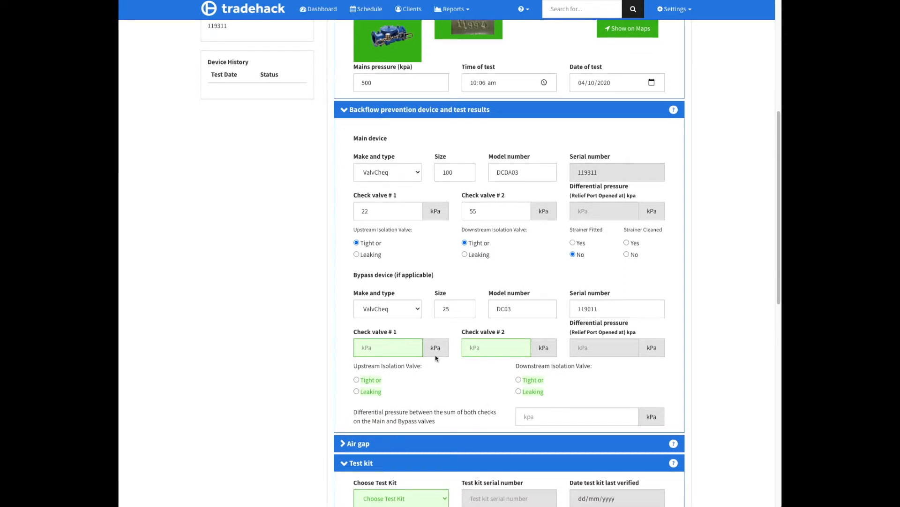
click(378, 353)
click(484, 348)
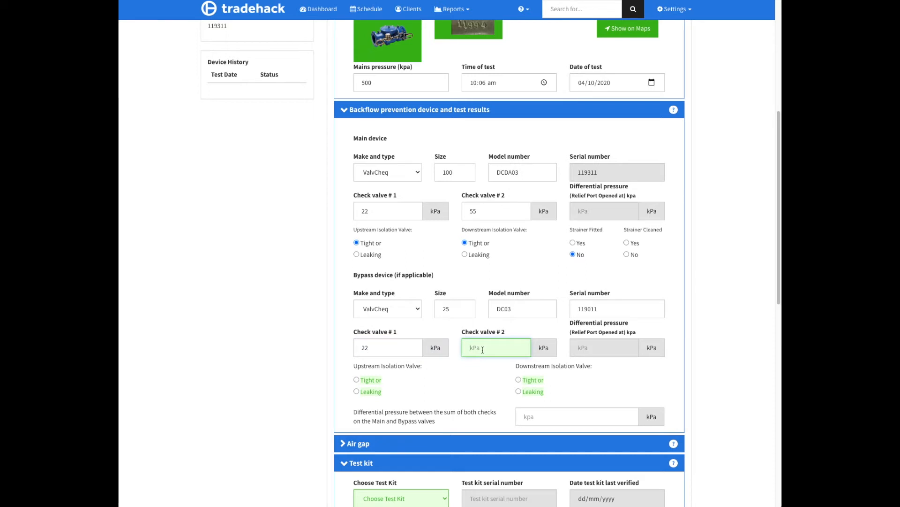
text(18)
click(478, 368)
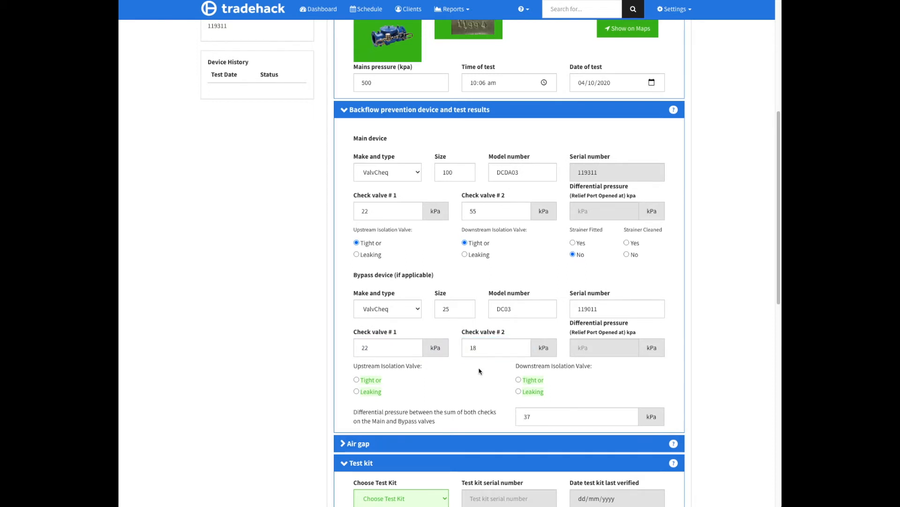
scroll(483, 372, down, 1)
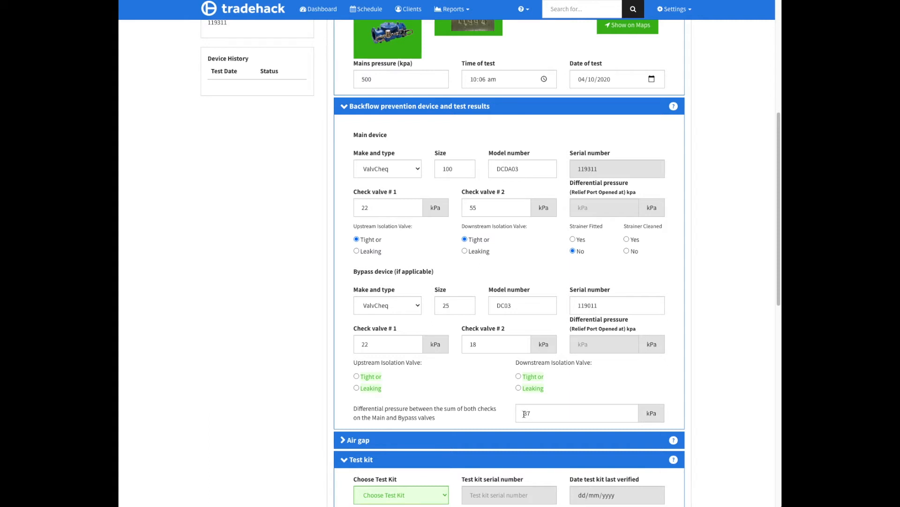
click(527, 377)
Choose the current DURA 000111 test kit for this device test.
scroll(484, 368, down, 2)
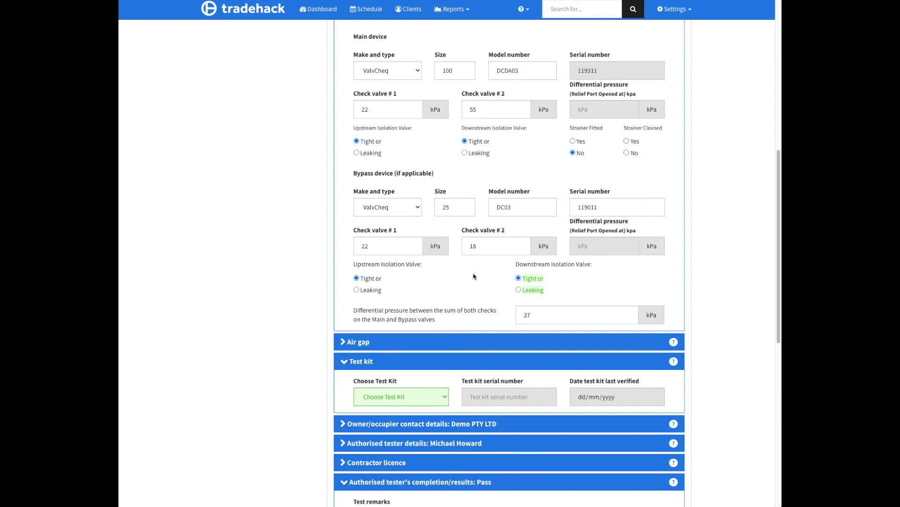
scroll(484, 318, down, 1)
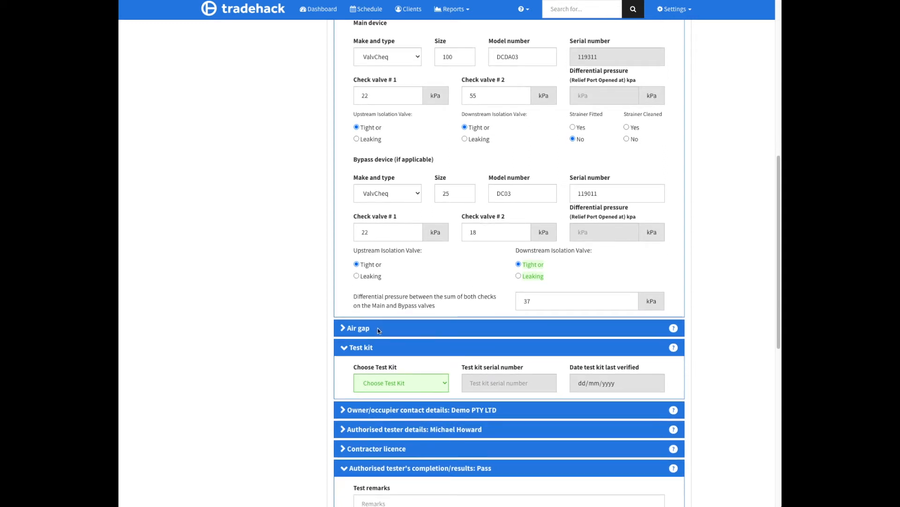
click(444, 384)
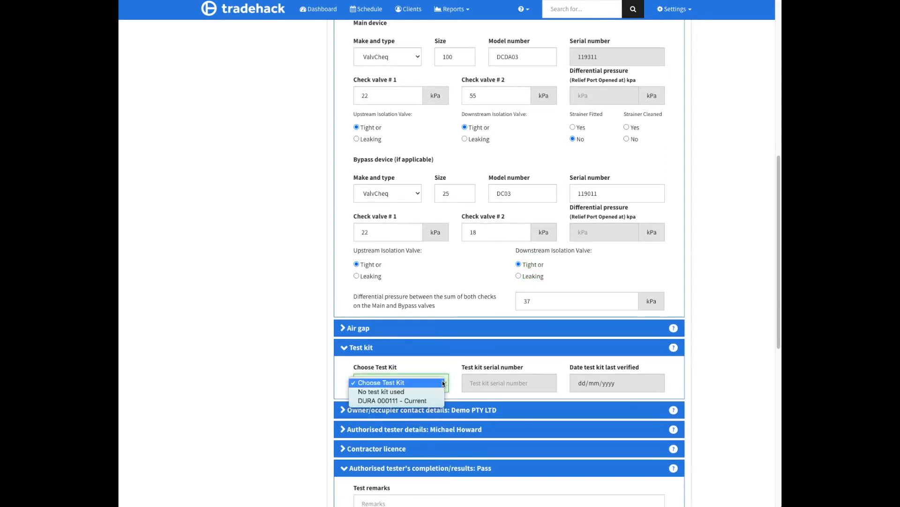
click(393, 401)
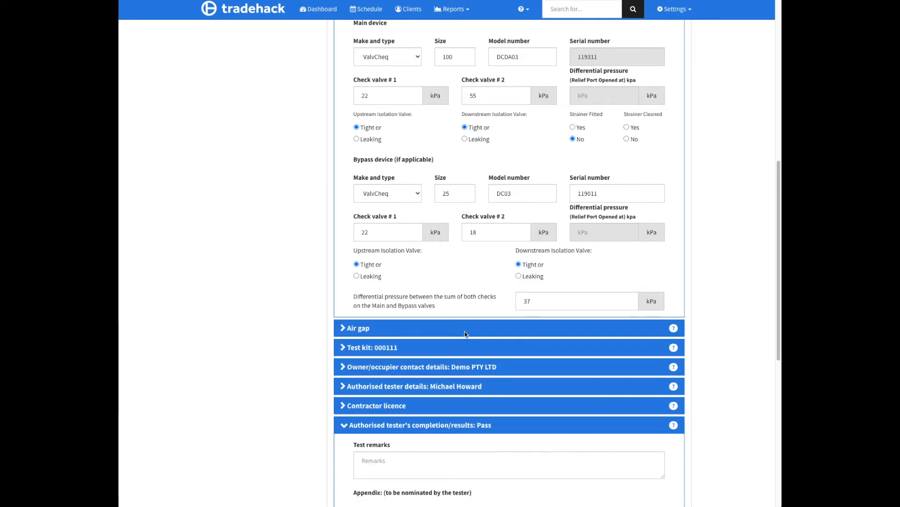
Review the tester's completion section, keeping Appendix G and the Pass result with blank remarks, and complete the test, confirming its submission.
scroll(464, 334, down, 2)
click(376, 355)
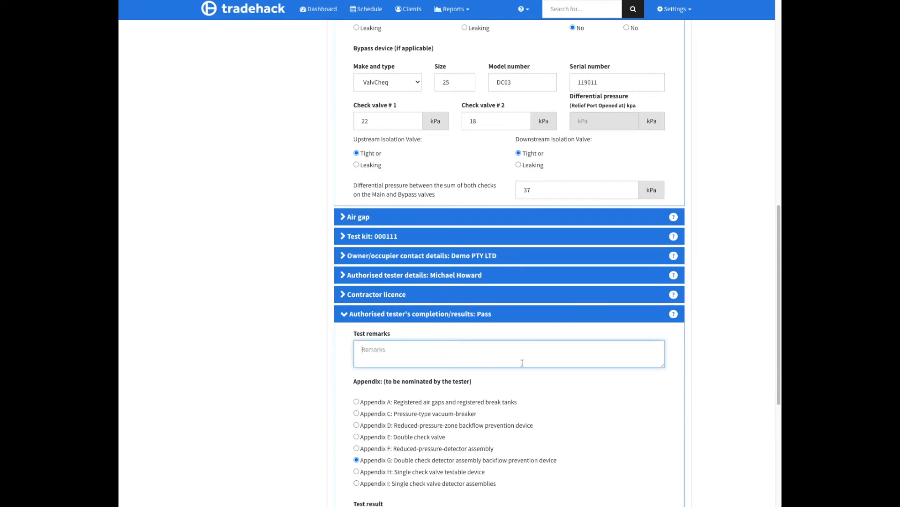
scroll(525, 365, down, 1)
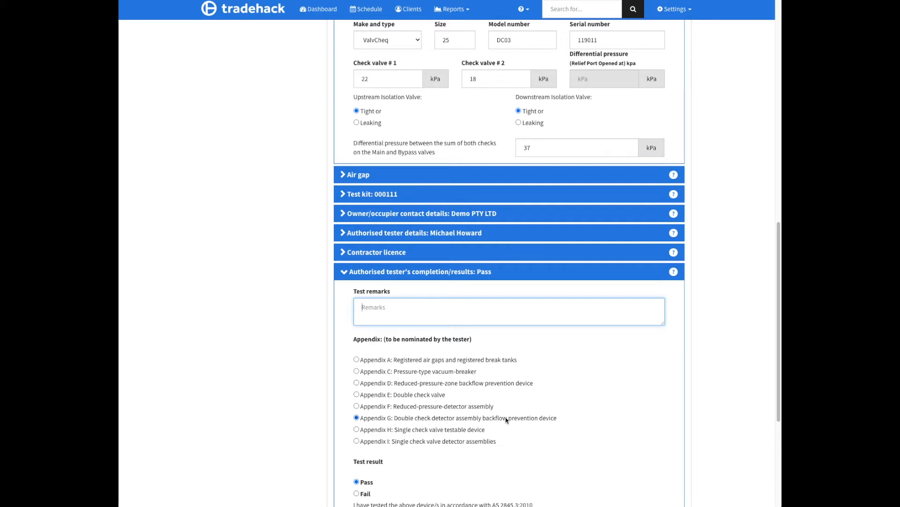
scroll(507, 418, down, 2)
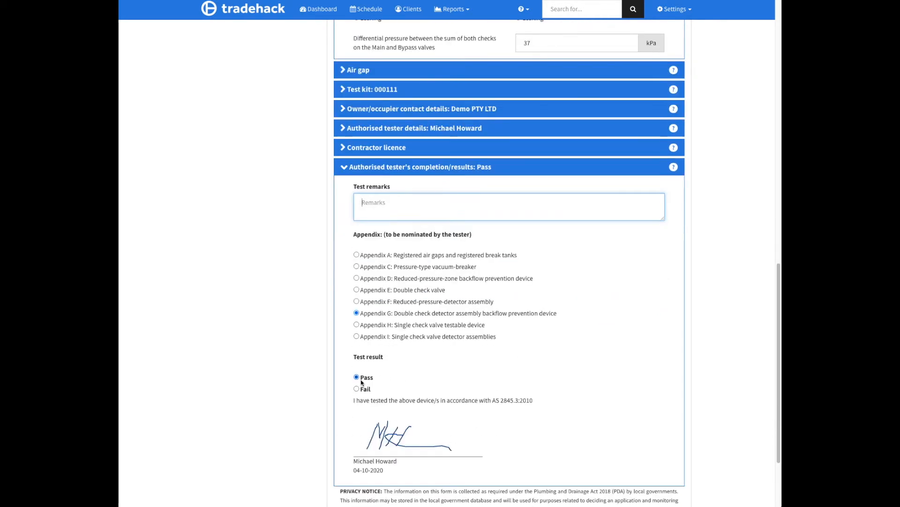
scroll(453, 404, down, 1)
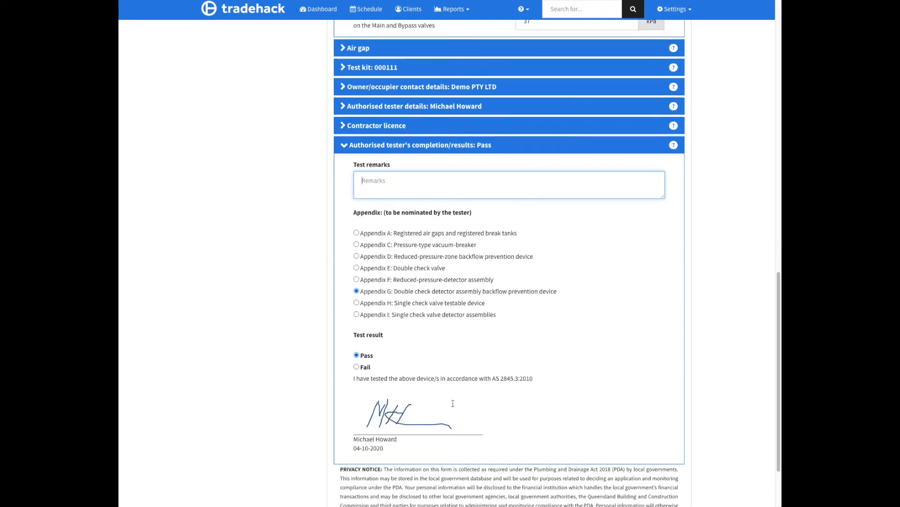
scroll(453, 403, down, 2)
click(661, 486)
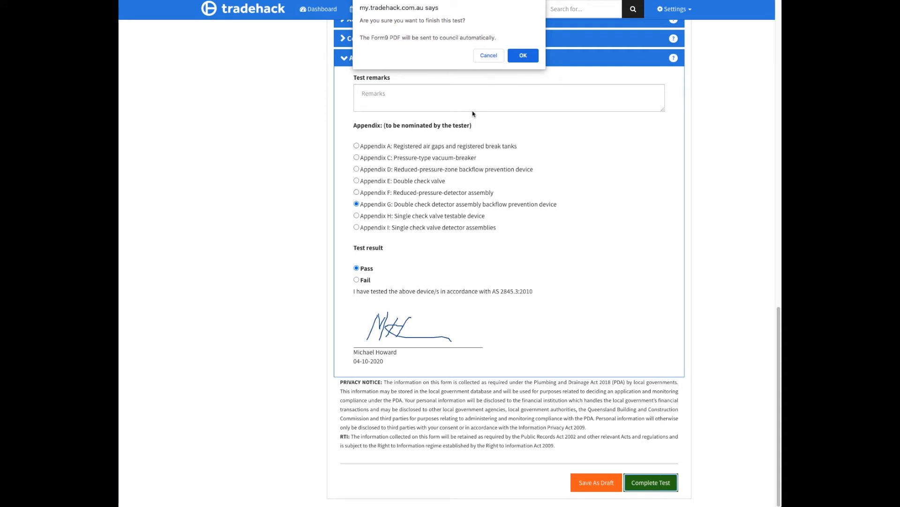
click(525, 57)
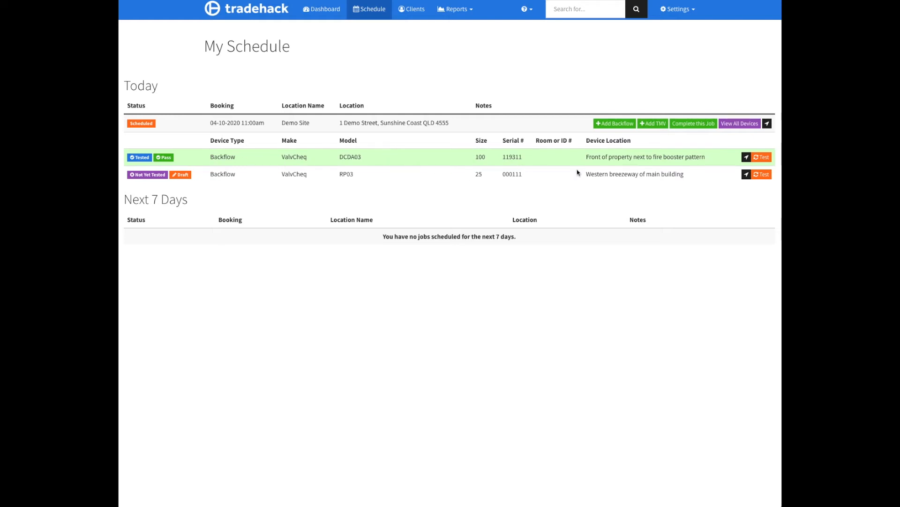
Open the test form for the RP03 device in the western breezeway of the main building.
click(765, 176)
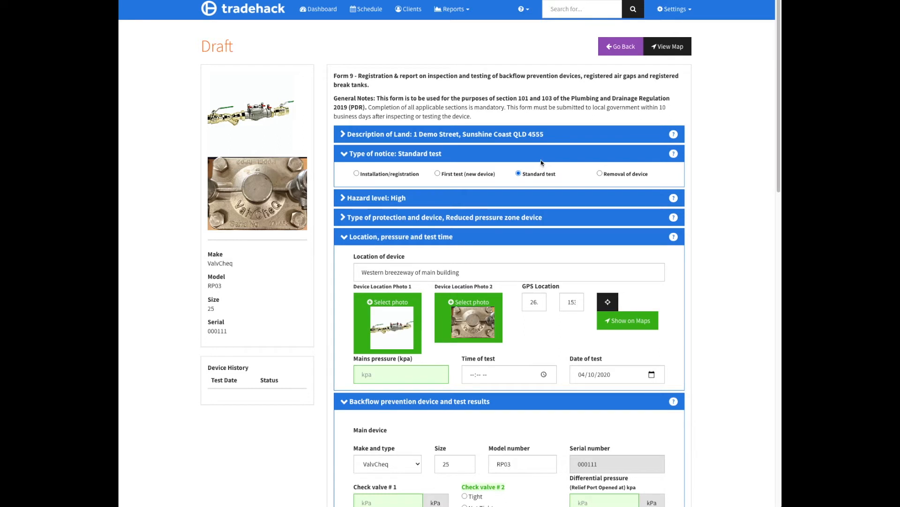
scroll(548, 187, down, 1)
scroll(548, 186, down, 3)
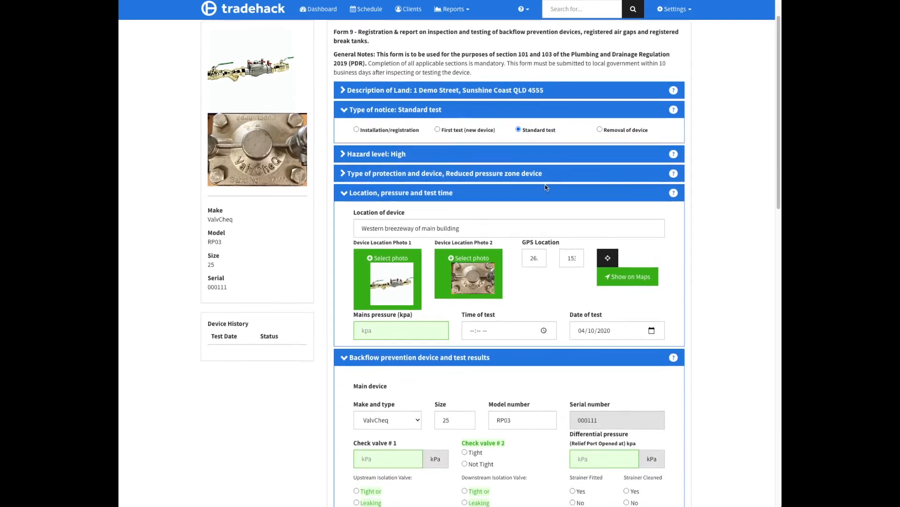
Set the RP03 device's mains pressure to 500 kPa and the time of test to 10:09 am.
click(391, 279)
click(388, 295)
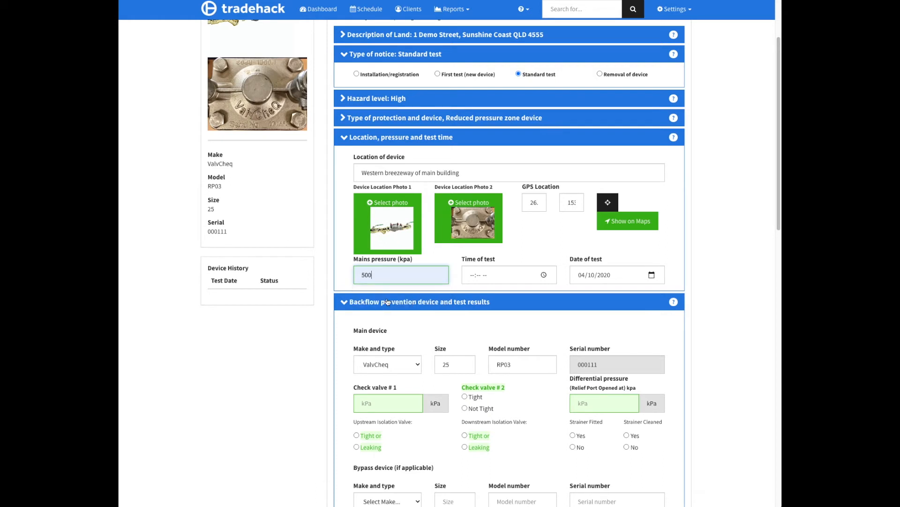
click(515, 281)
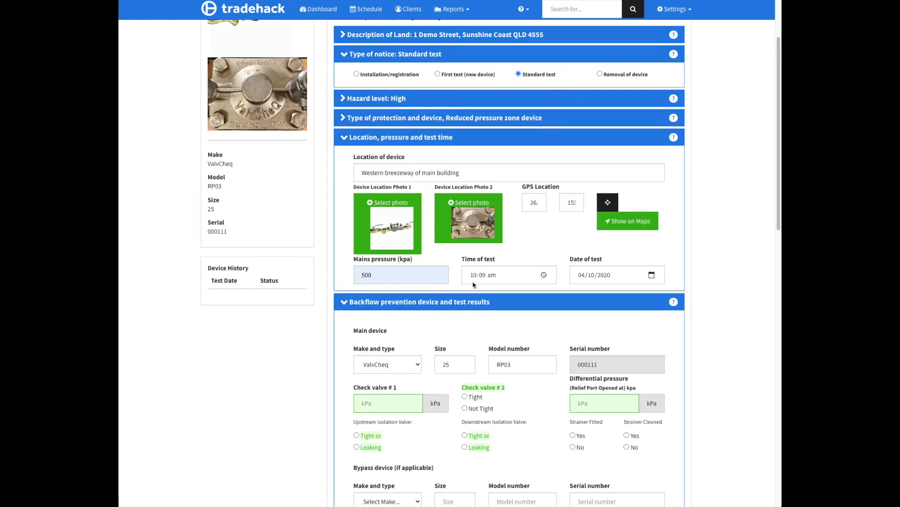
Record the main device's check valve #1 as 50 kPa, differential pressure as 18 kPa, and check valve #2 as tight.
scroll(423, 335, down, 3)
scroll(423, 334, down, 4)
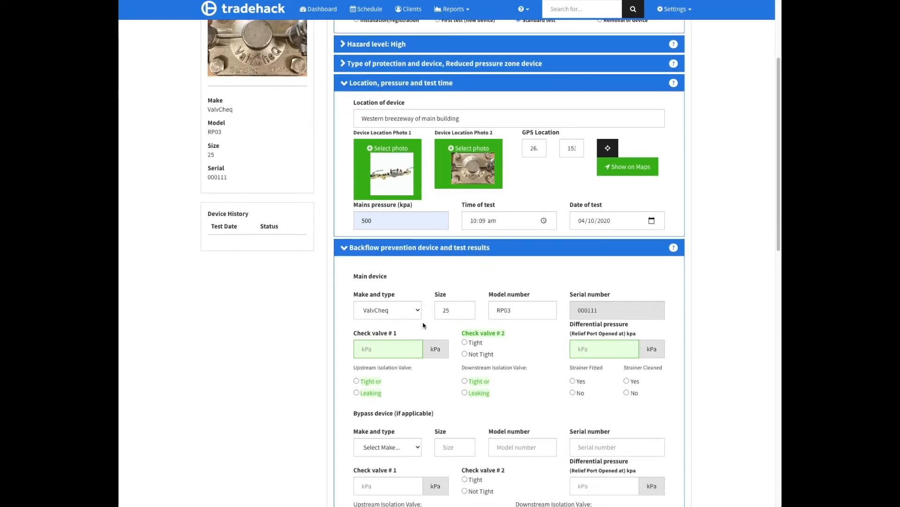
click(383, 307)
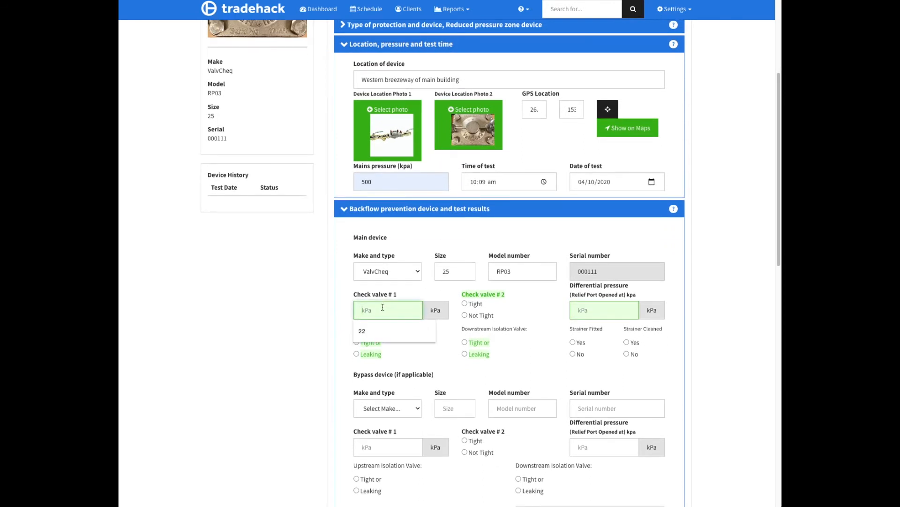
text(50)
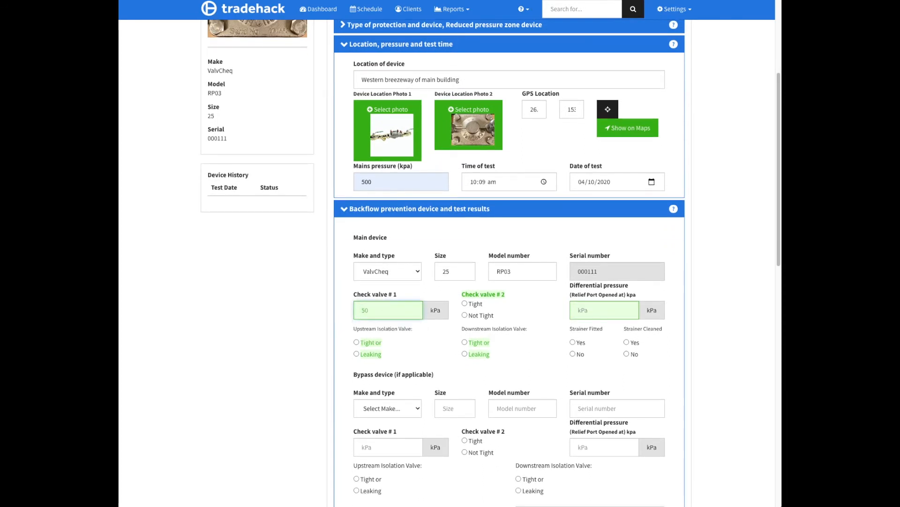
click(582, 309)
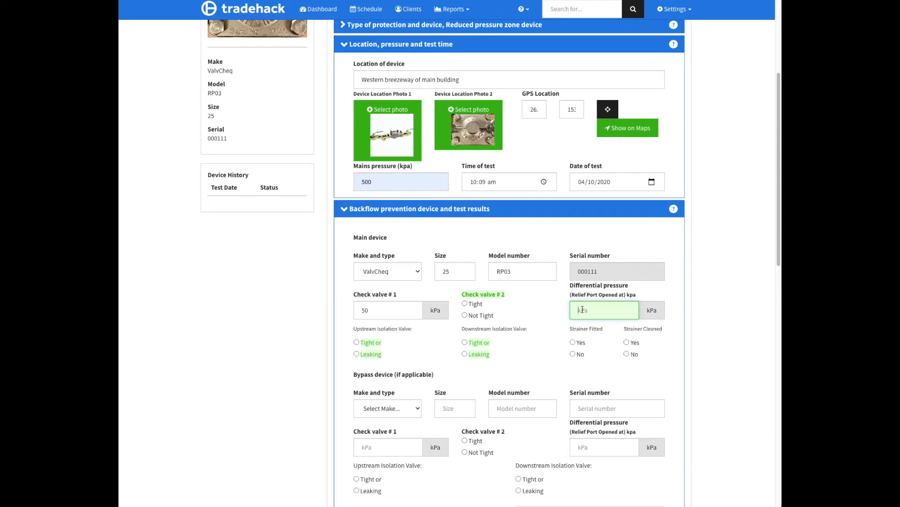
text(18)
click(528, 318)
click(476, 305)
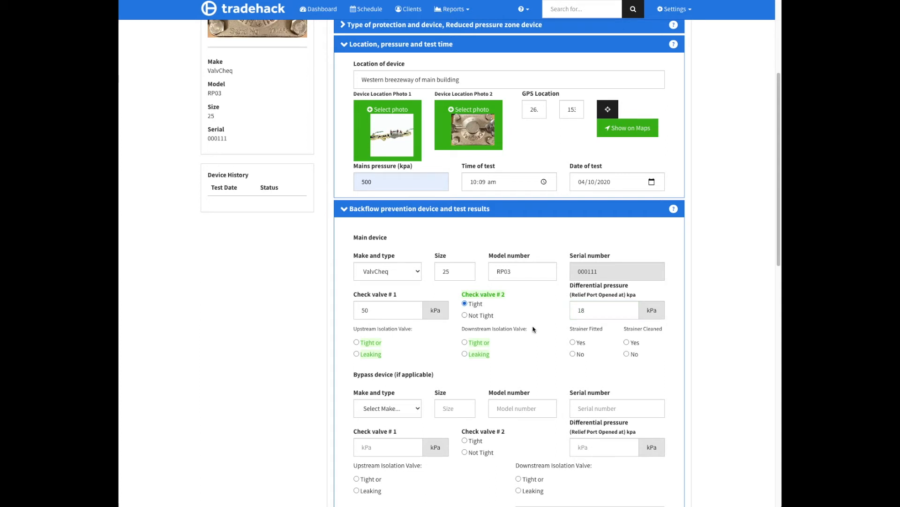
Mark the main device's upstream and downstream isolation valves as tight, and its strainer as both fitted and cleaned.
click(371, 345)
click(474, 346)
click(573, 343)
click(627, 342)
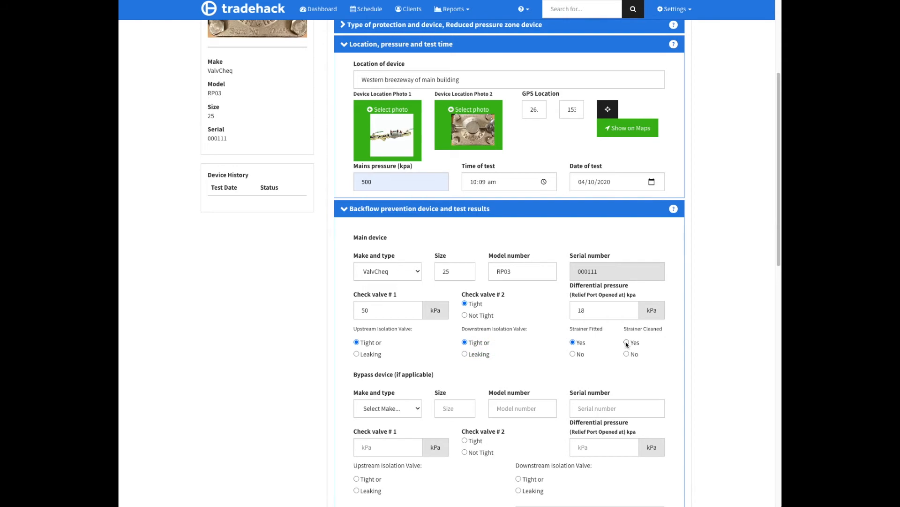
Try to complete the test with no test kit chosen, keeping Appendix D and the Pass result, and dismiss the alert.
scroll(499, 361, down, 6)
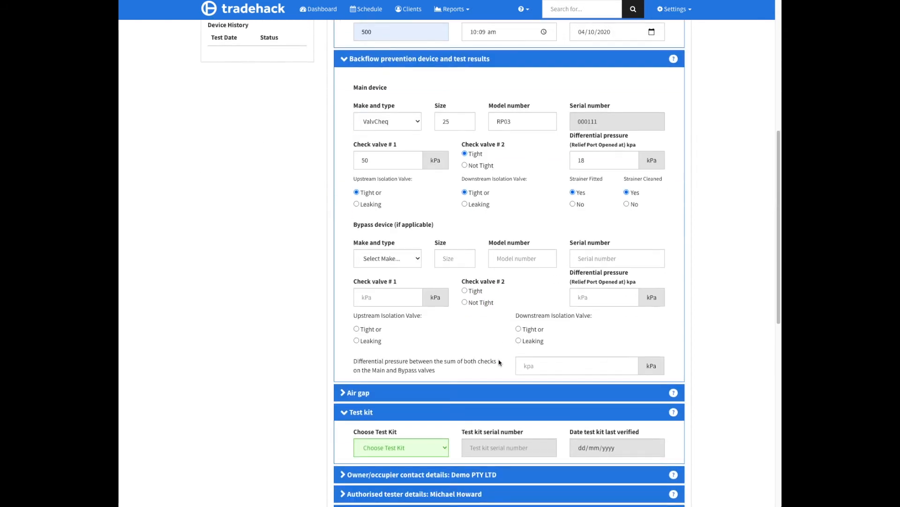
scroll(499, 359, down, 3)
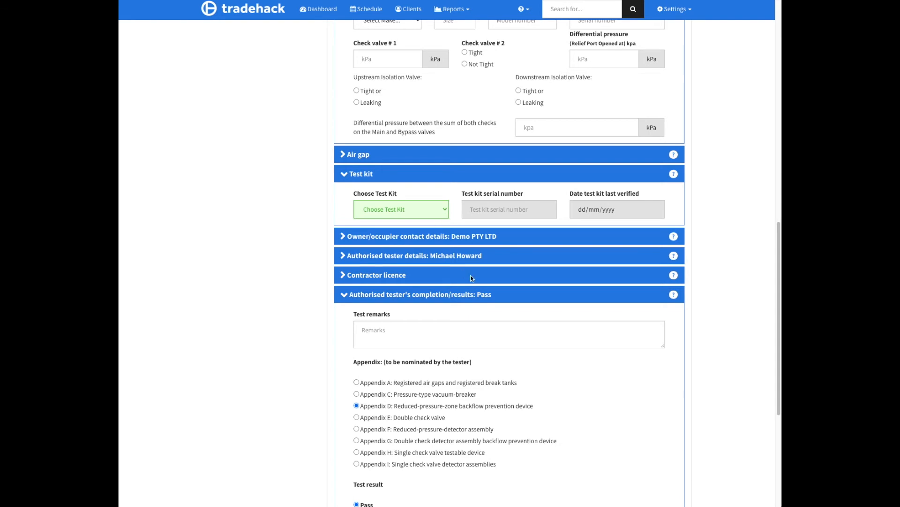
scroll(473, 281, down, 3)
scroll(474, 284, down, 3)
click(661, 483)
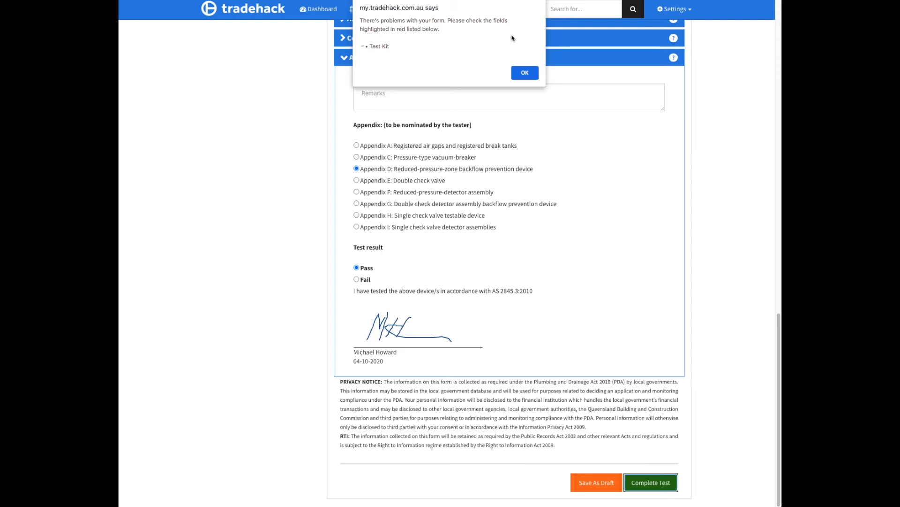
click(525, 72)
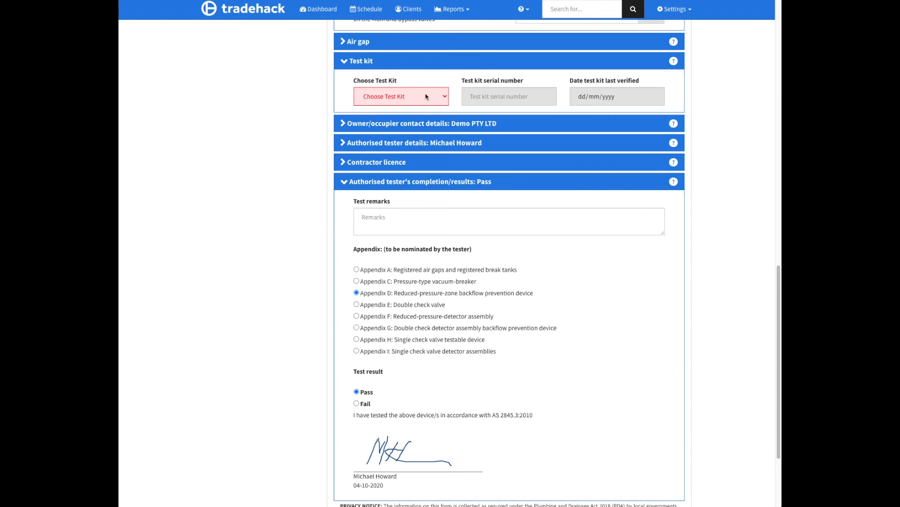
Choose the current DURA 000111 test kit and complete the RP03 device's test, confirming its submission.
click(443, 98)
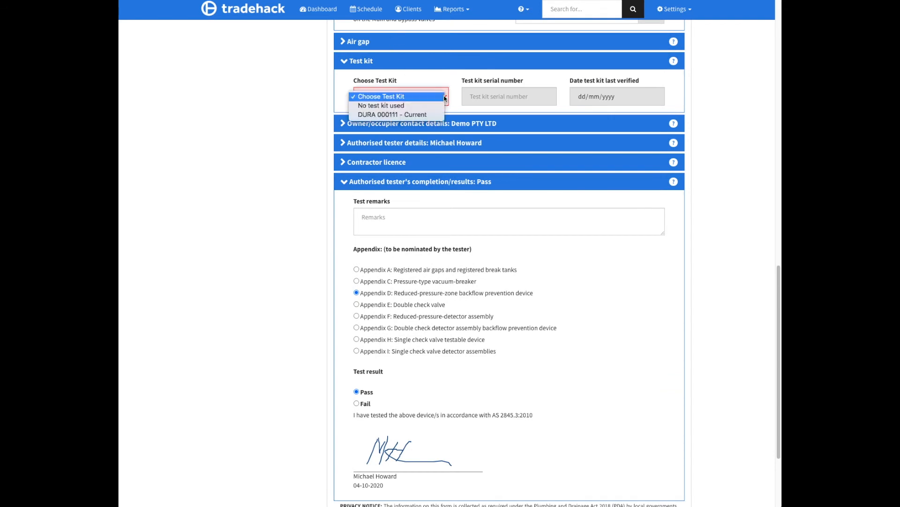
click(418, 115)
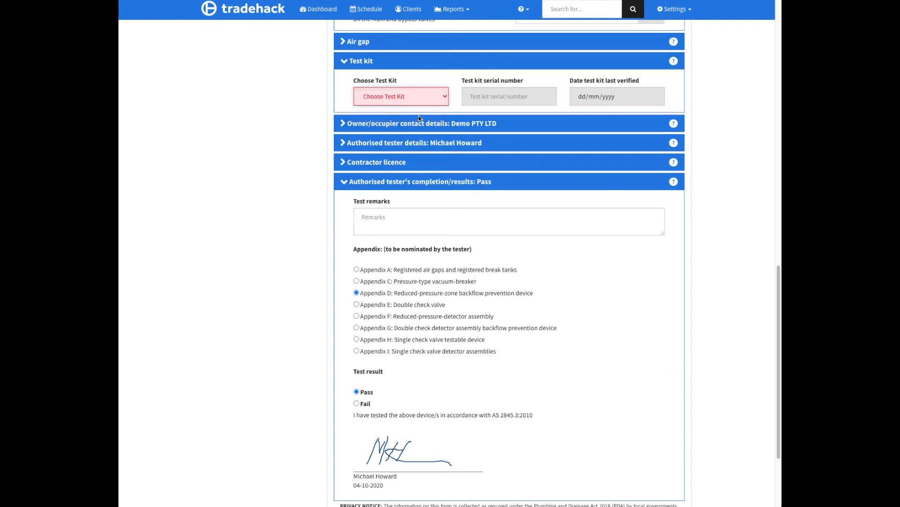
scroll(528, 187, down, 3)
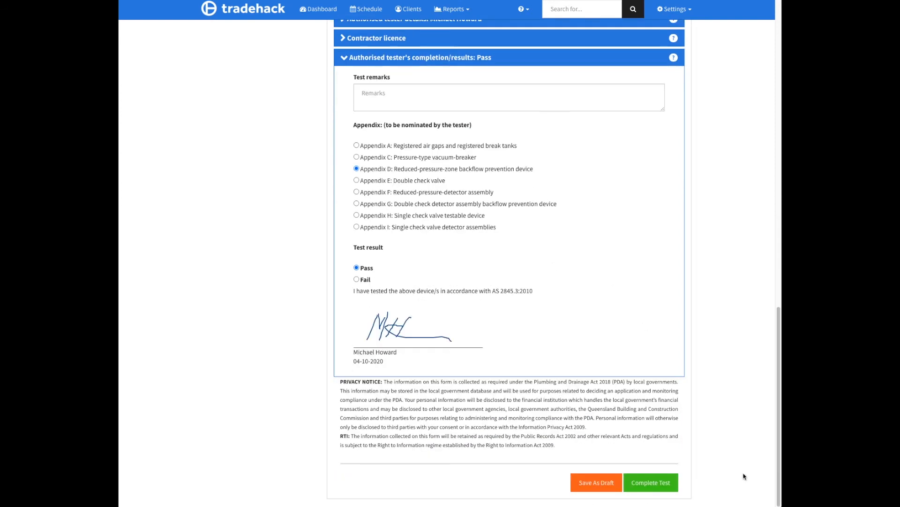
click(657, 480)
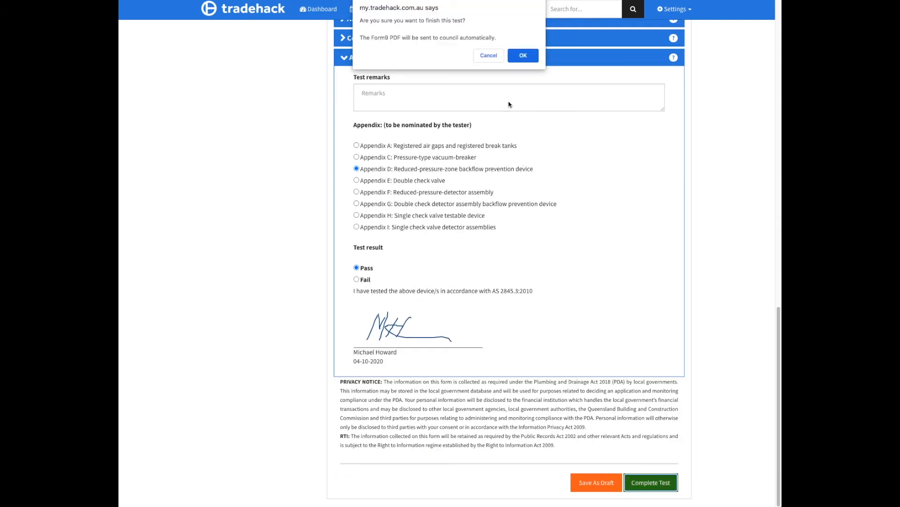
click(523, 56)
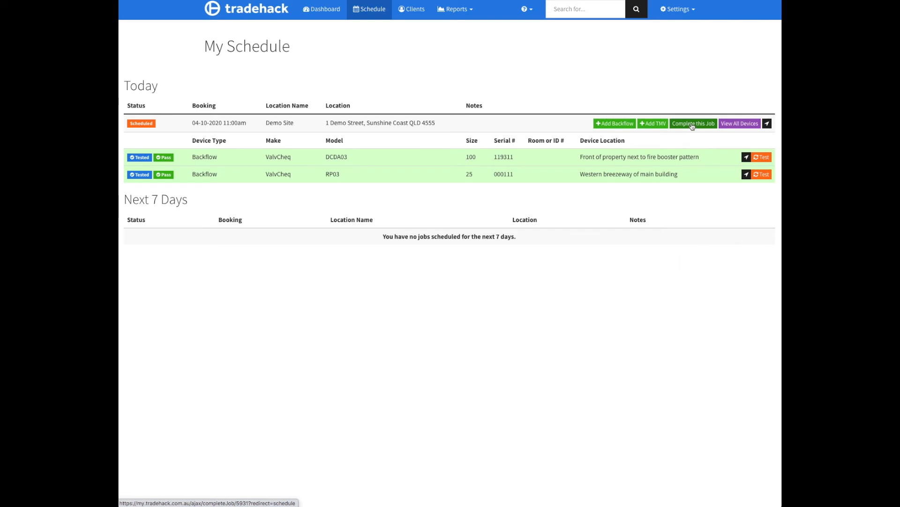
Complete the Demo Site job with both devices included in the client report and the job notes left blank.
click(695, 124)
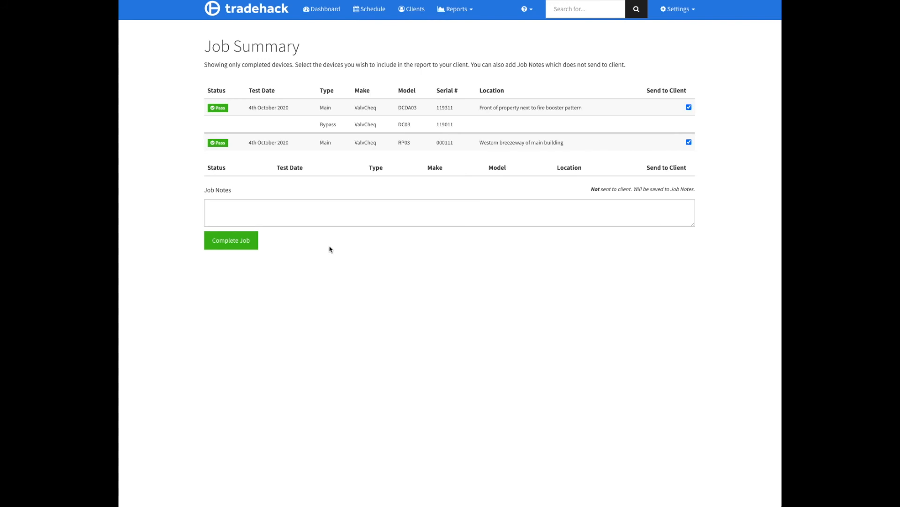
click(341, 218)
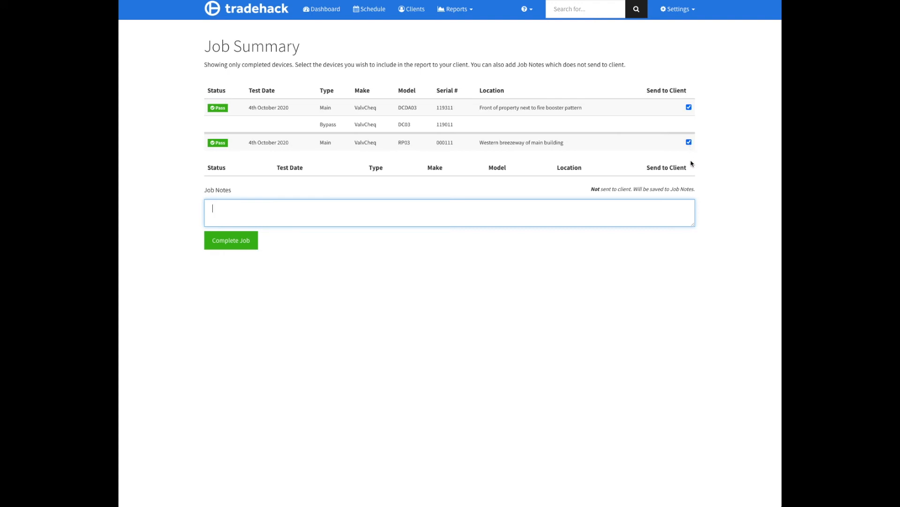
click(228, 247)
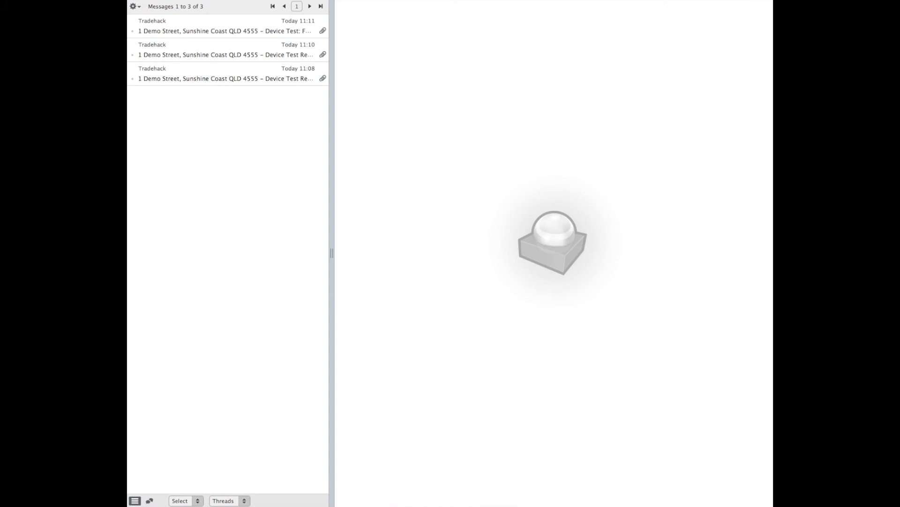
Examine the three Tradehack report emails in the webmail inbox and read through the attached Form 9 PDF for the DCDA03 device.
click(165, 73)
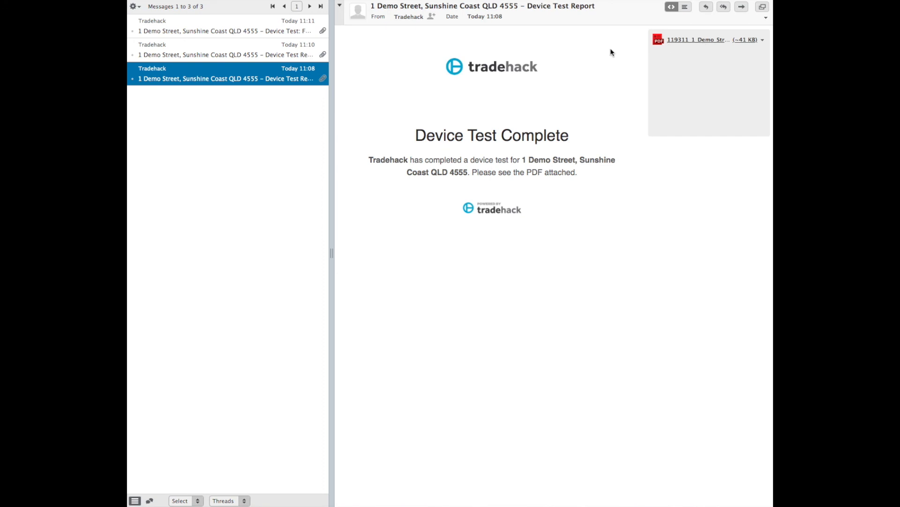
click(158, 46)
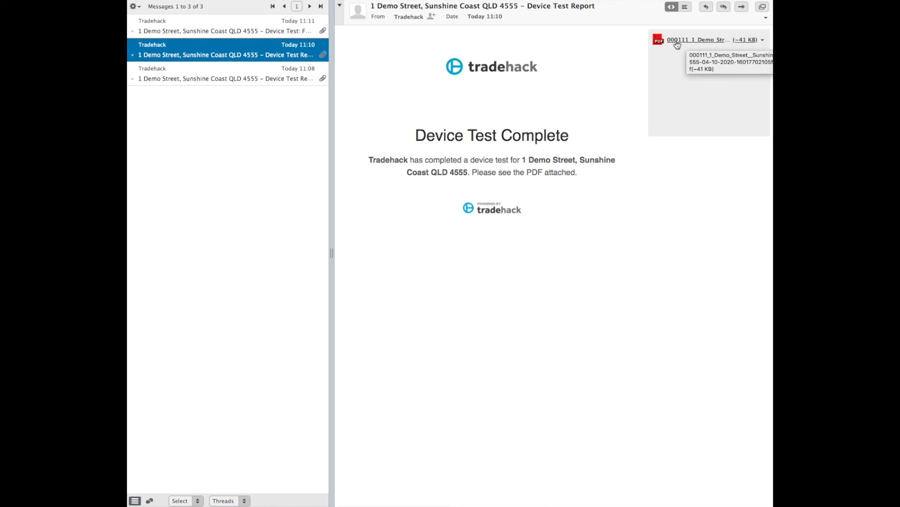
click(217, 32)
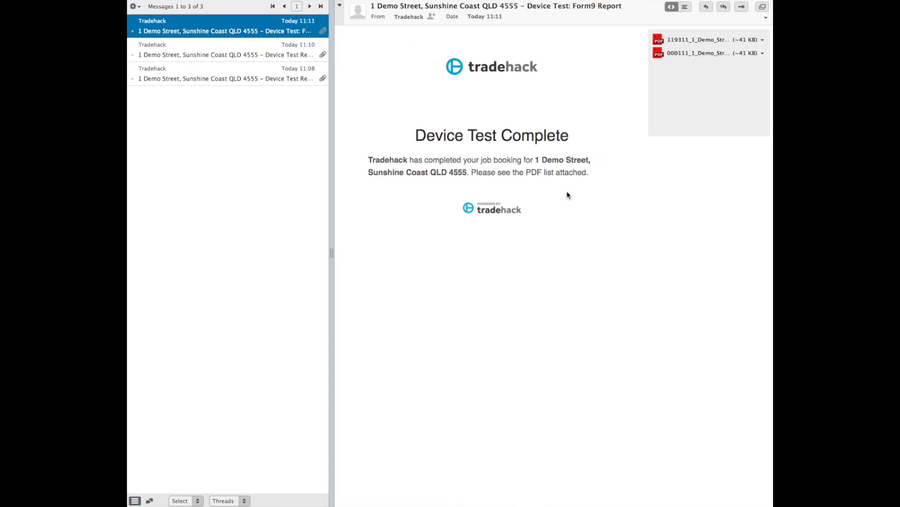
click(685, 53)
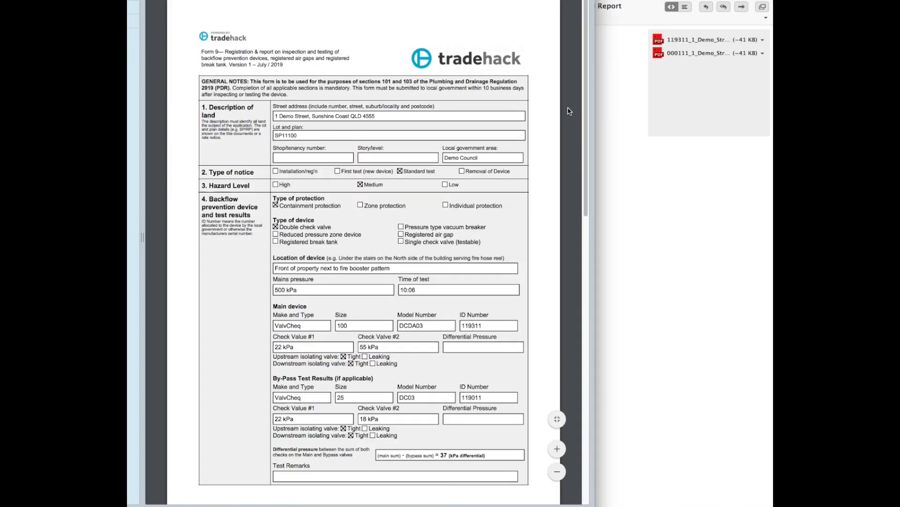
mouse_move(585, 55)
mouse_down()
mouse_move(589, 187)
mouse_move(567, 360)
mouse_up()
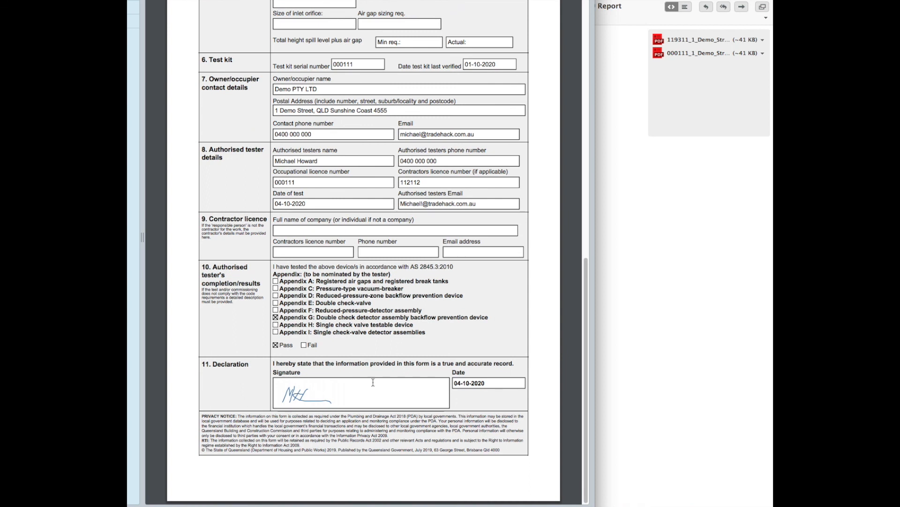